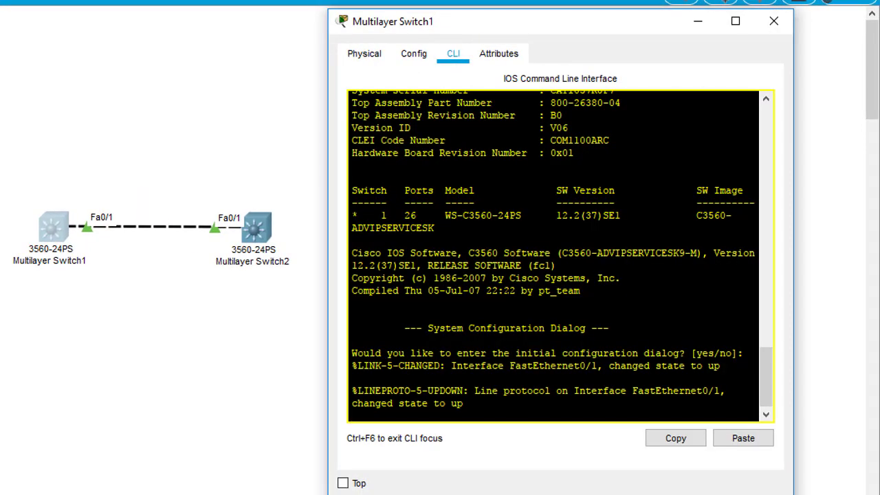
Decline the initial configuration dialog on Multilayer Switch1 and enter privileged mode
key(Return)
key(Return)
key(Return)
text(no)
key(Return)
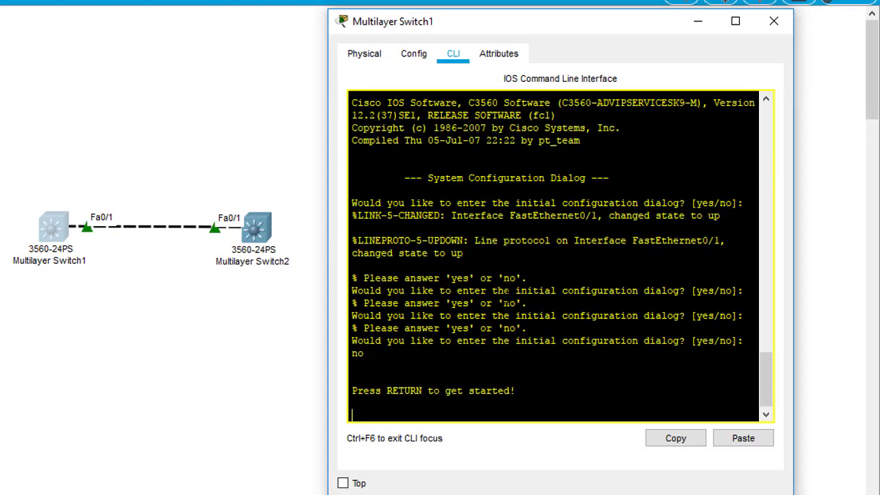
key(Return)
key(Return)
key(Return)
text(en)
Enter global configuration, create VLAN 10, then list routing protocols with 'router ?'
key(Return)
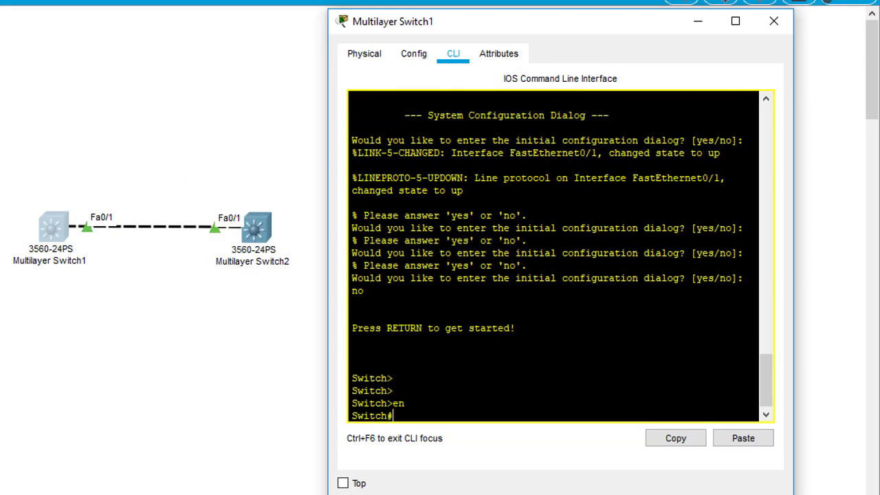
text(conf t)
key(Return)
text(vlan 10)
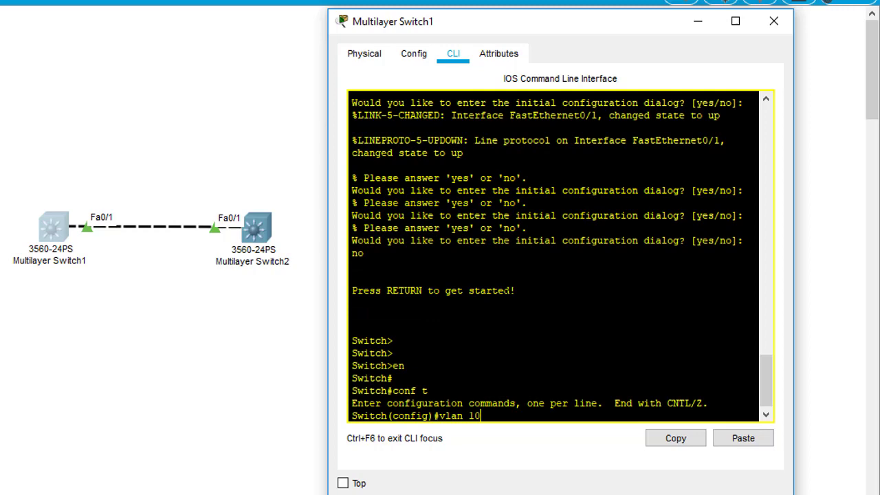
key(Return)
key(Return)
key(Return)
text(exit)
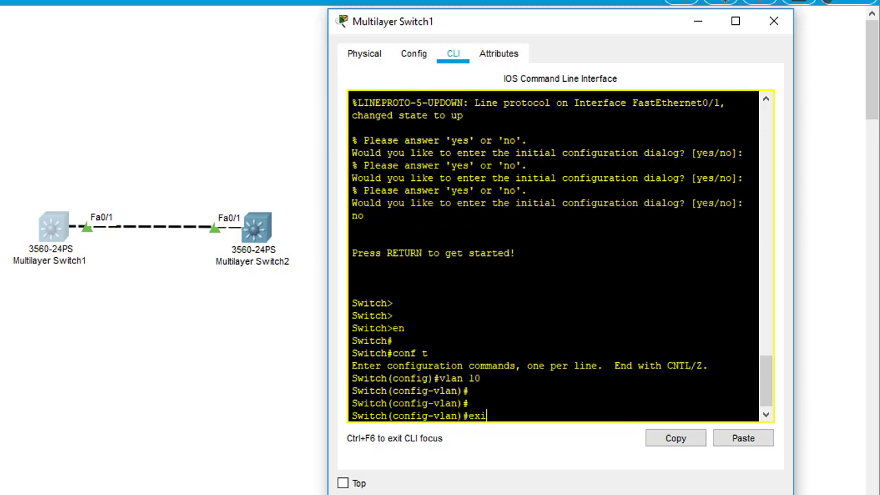
key(Return)
key(Return)
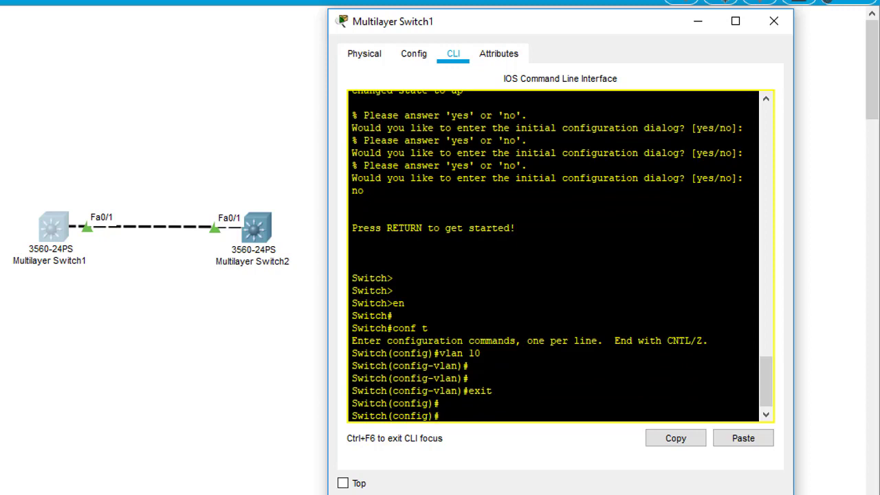
text(router ?)
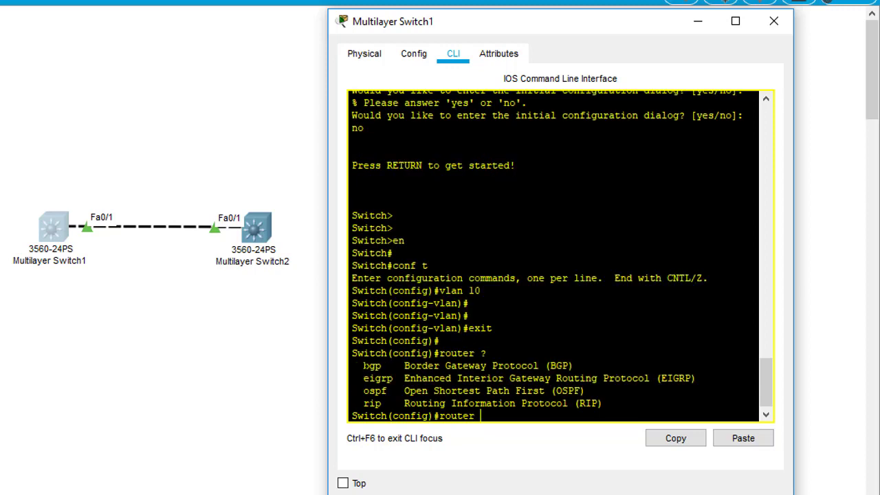
Check the 'ip route ?' syntax, then enable IP routing with 'ip routing'
drag(364, 366, 376, 365)
click(492, 422)
key(BackSpace)
key(BackSpace)
key(BackSpace)
key(BackSpace)
key(BackSpace)
key(BackSpace)
key(BackSpace)
text(ip route  ?)
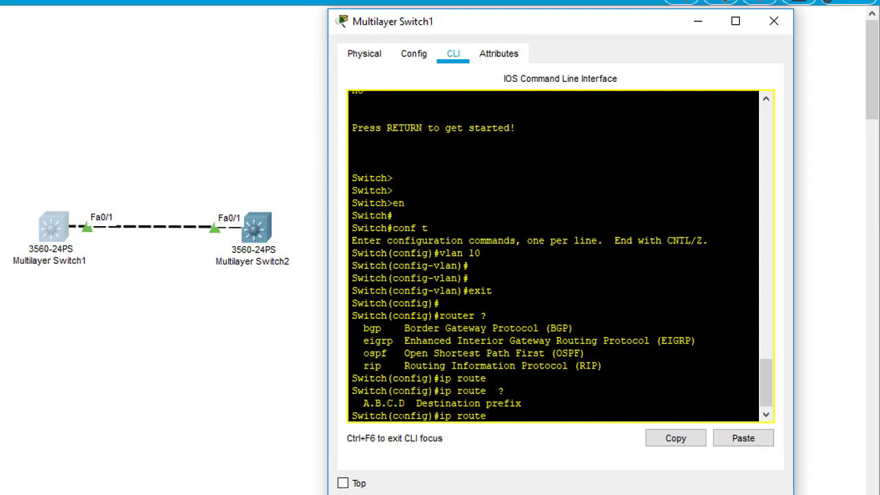
key(BackSpace)
key(BackSpace)
key(BackSpace)
key(BackSpace)
key(BackSpace)
key(BackSpace)
key(BackSpace)
key(BackSpace)
key(BackSpace)
key(BackSpace)
key(Return)
key(Return)
key(Return)
key(Return)
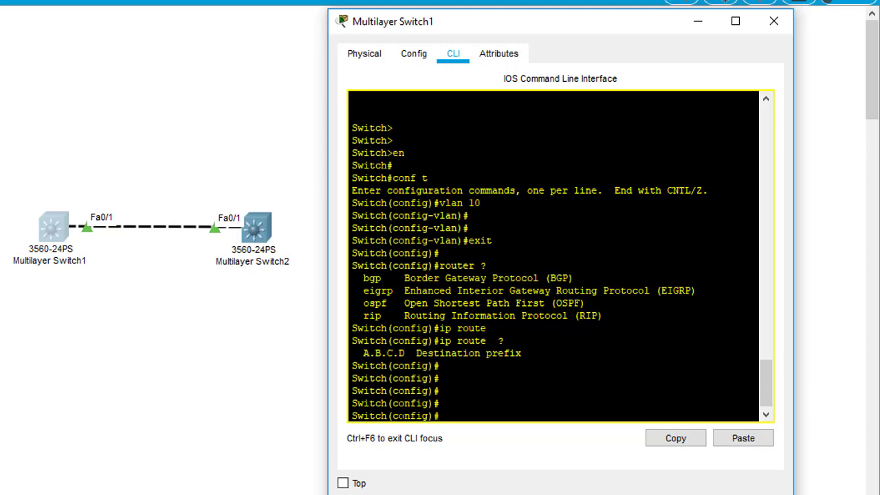
text(ip routing)
key(Return)
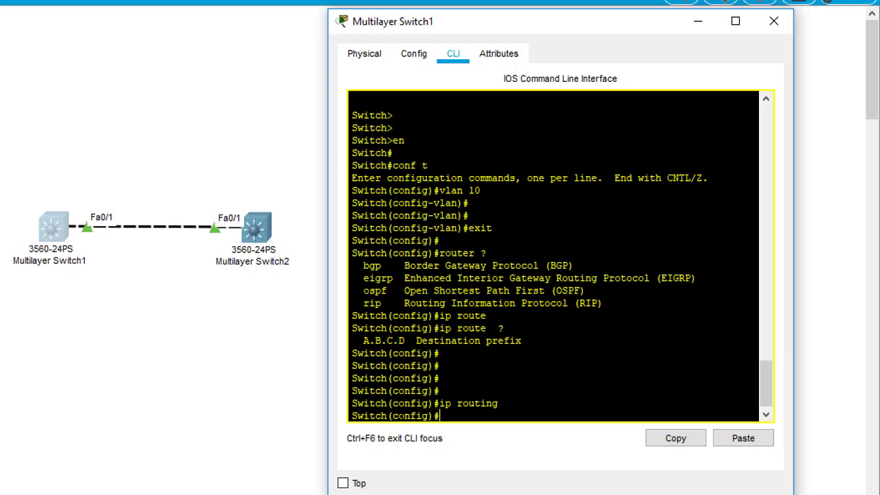
text(ipv6 unicast?)
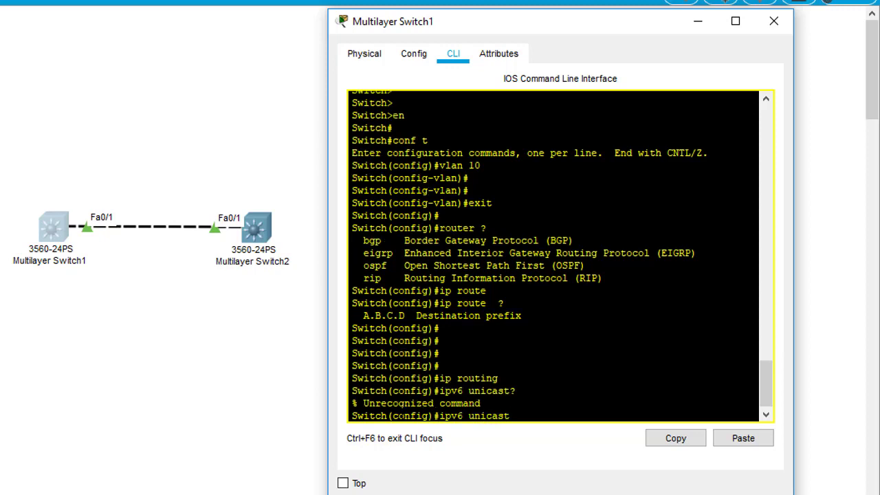
key(BackSpace)
key(BackSpace)
key(BackSpace)
key(BackSpace)
key(BackSpace)
key(BackSpace)
key(BackSpace)
text(?)
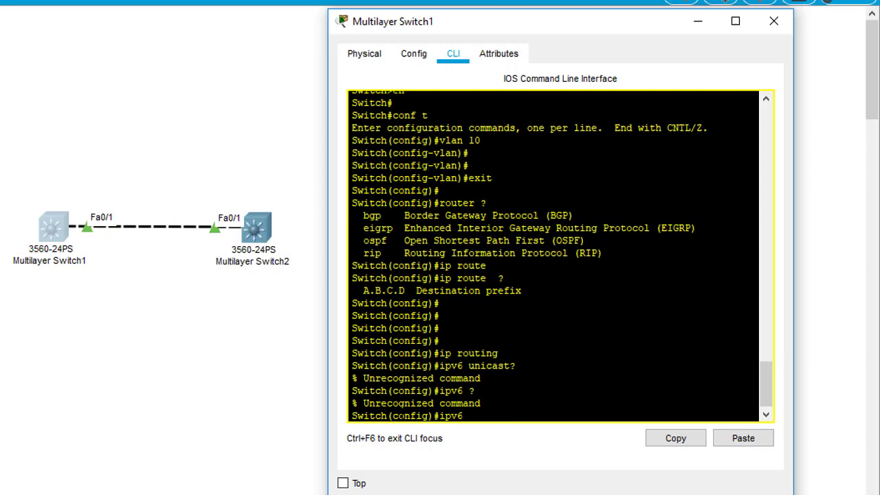
key(BackSpace)
key(BackSpace)
key(BackSpace)
key(BackSpace)
key(BackSpace)
key(Return)
key(Return)
key(Return)
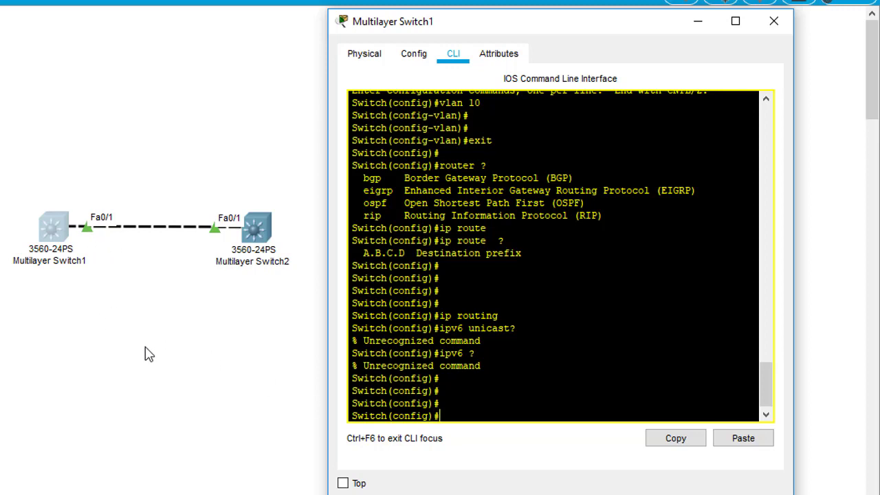
Enter interface Fa0/1, check the 'ip address ?' help, and begin typing 'no switchport'
text(int f0/1)
key(Return)
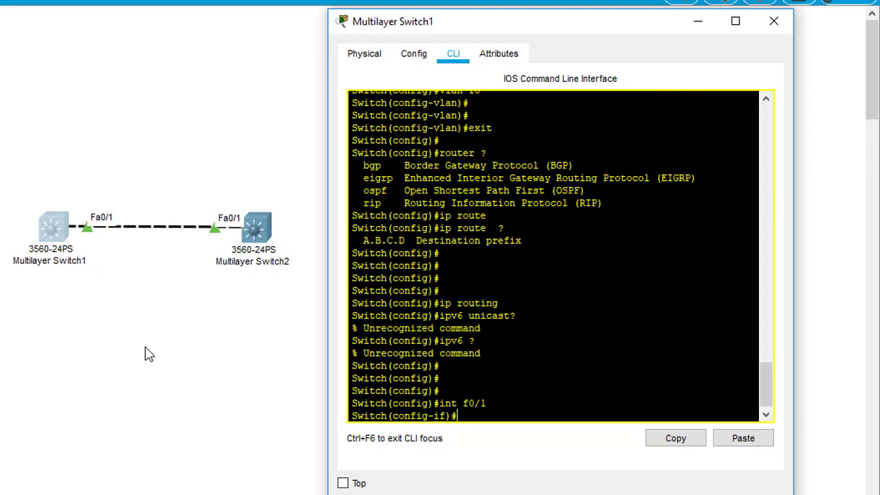
text(ip add)
key(Tab)
text(?)
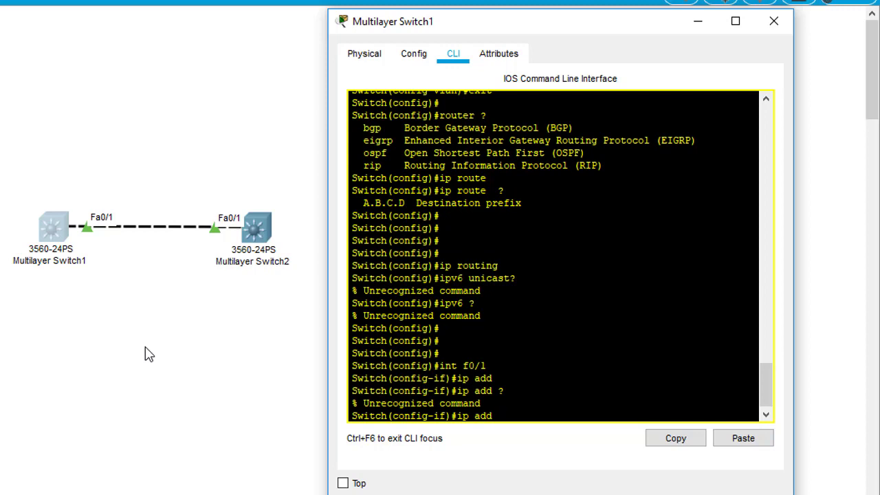
key(BackSpace)
key(BackSpace)
key(BackSpace)
key(BackSpace)
key(BackSpace)
key(BackSpace)
key(BackSpace)
key(Return)
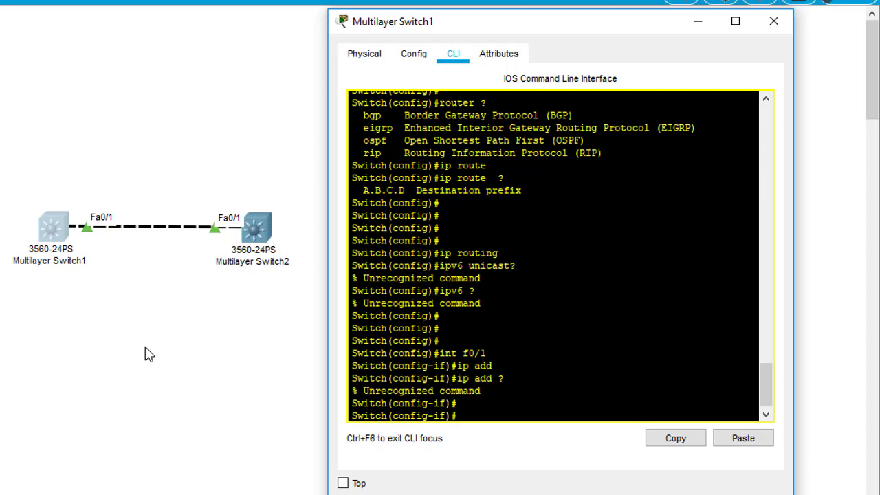
text(no switchport)
Make Fa0/1 a routed port and assign it 10.0.10.1 255.255.255.252
key(Return)
key(Return)
key(Return)
key(Return)
key(Return)
key(Return)
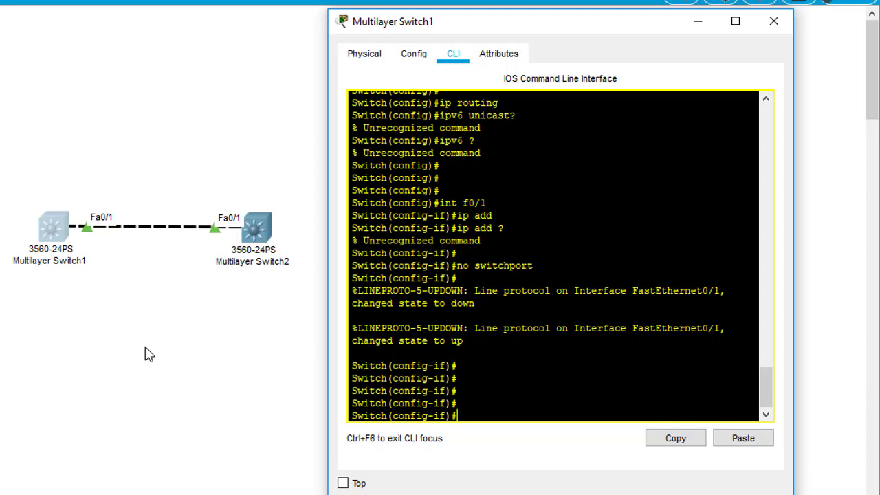
text(ip add)
key(Tab)
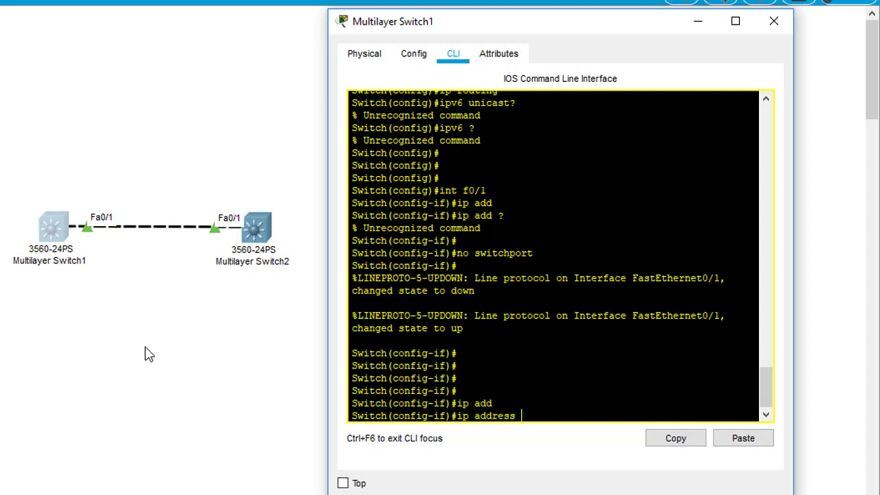
text(10.0.10.1 255.255.255.252)
key(Return)
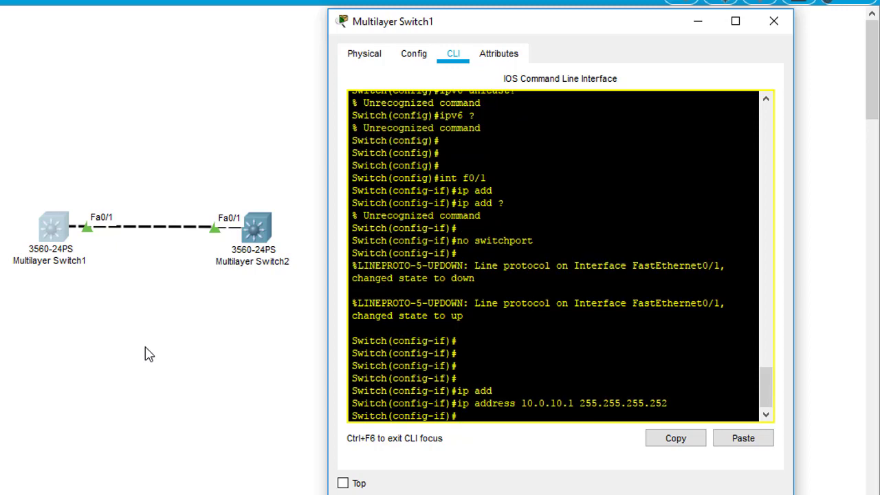
Enable Fa0/1 with 'no shut' and leave configuration mode with 'end'
text(no shut)
key(Return)
key(Return)
key(Return)
text(end)
key(Return)
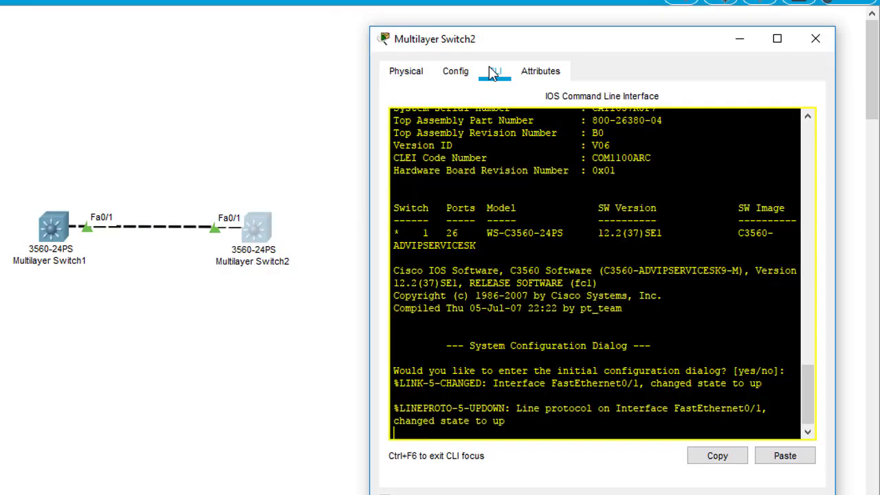
On Multilayer Switch2, decline the setup dialog, enter global configuration and enable IP routing
key(Return)
key(Return)
key(Return)
text(no)
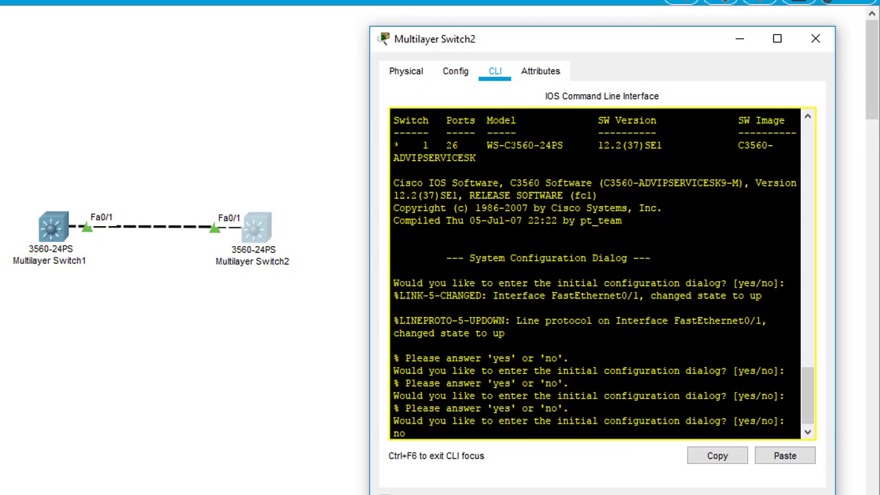
key(Return)
key(Return)
key(Return)
text(en)
key(Return)
key(Return)
text(conf t)
key(Return)
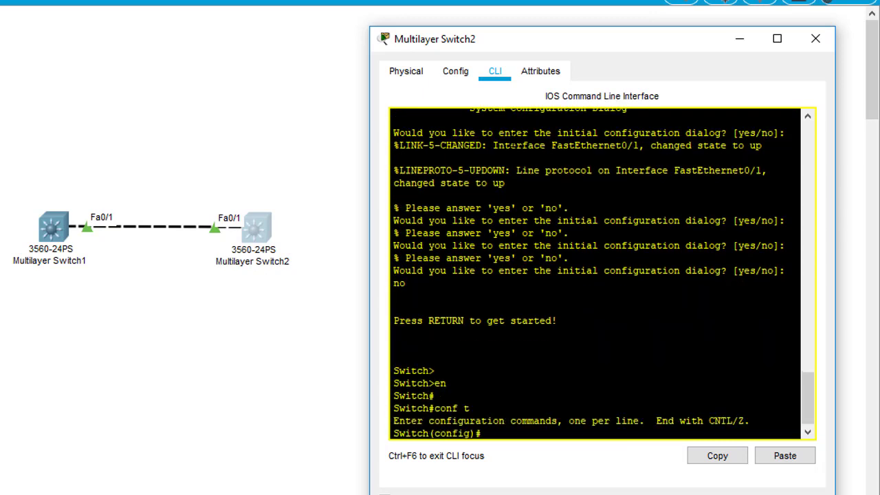
text(ip routing)
key(Return)
key(Return)
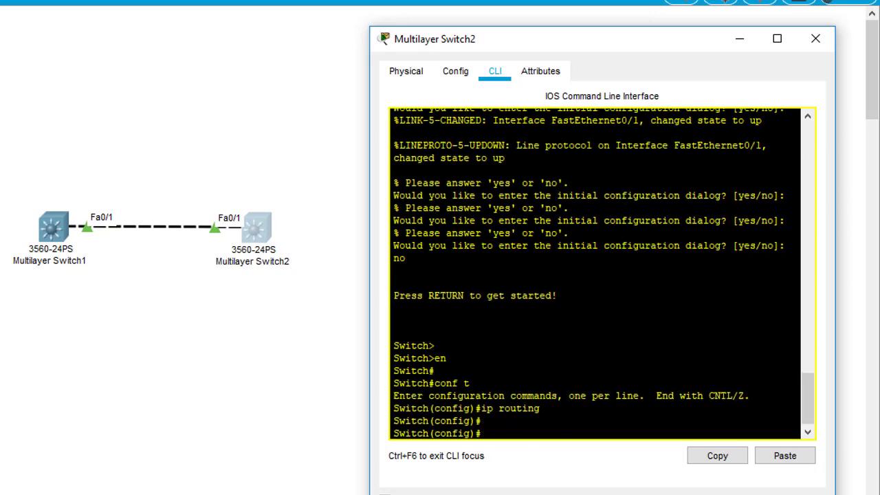
text(int f0/1)
key(Return)
Make Switch2's Fa0/1 a routed port addressed 10.0.10.2 255.255.255.252
text(no sw)
key(Tab)
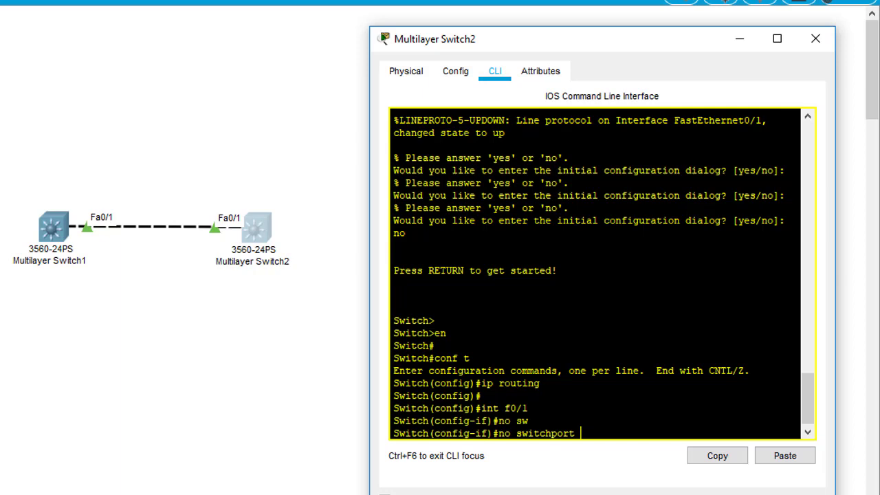
key(Return)
key(Return)
key(Return)
key(Return)
key(Return)
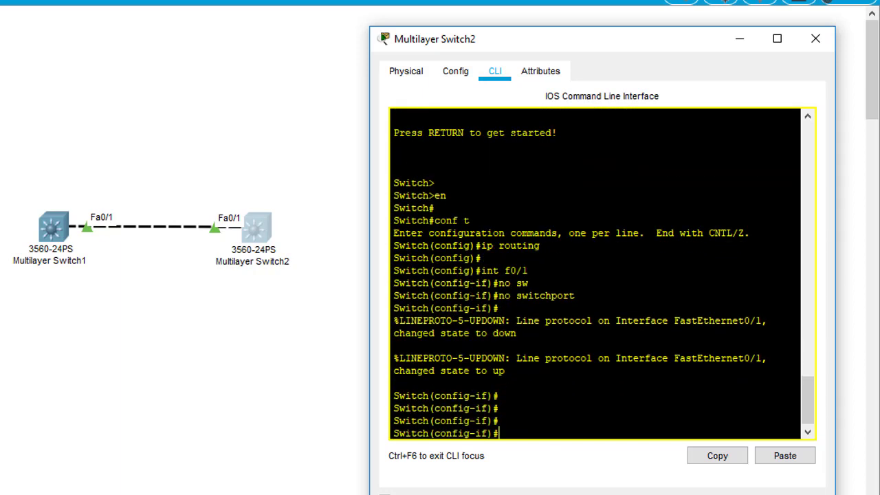
text(ip add 10.0.10.2 255.255.255.)
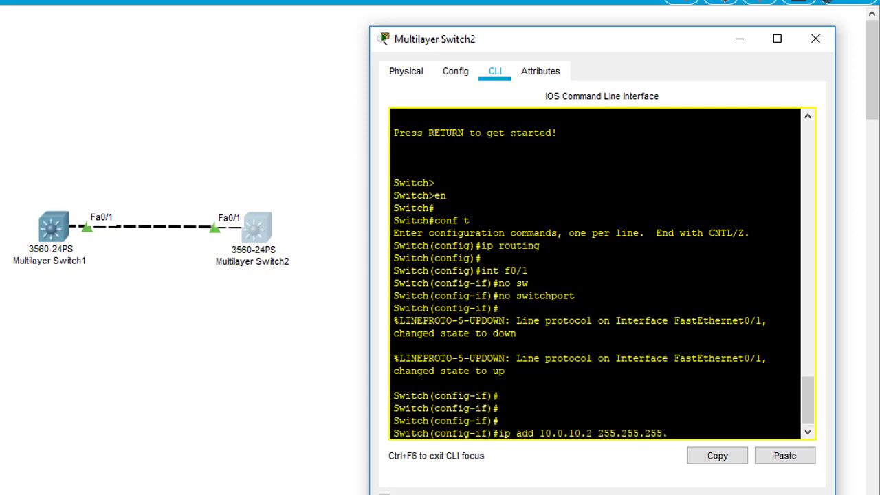
text(252)
key(Return)
Bring Fa0/1 up with 'no shut', exit configuration, and type 'ping 10.0.10.1'
text(no shut)
key(Return)
key(Return)
text(en)
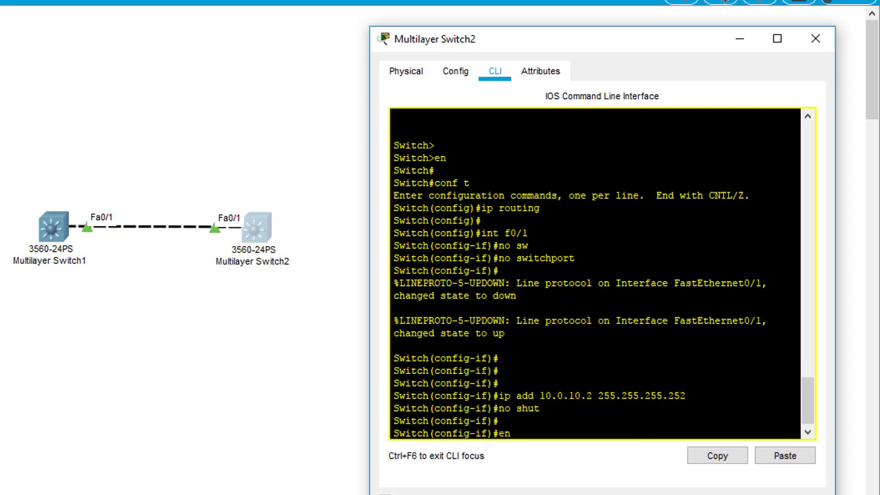
text(d)
key(Return)
text(ping 10.0.)
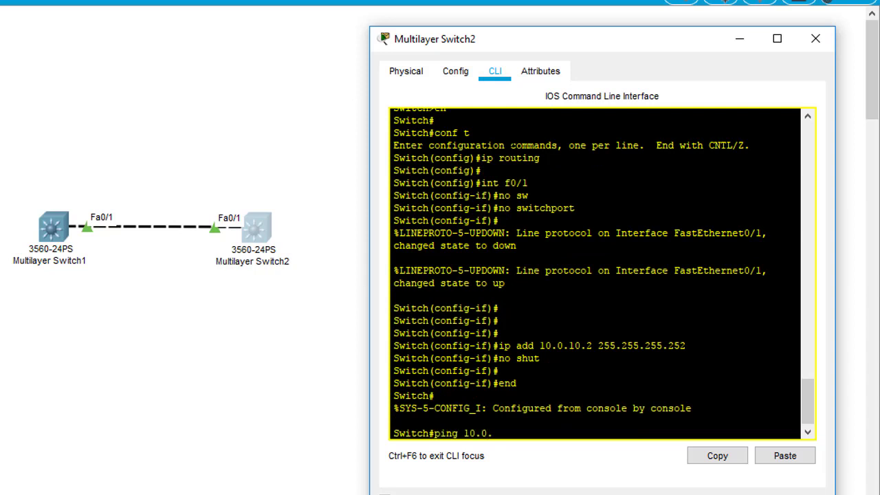
text(10.1)
Run the ping to 10.0.10.1 from Switch2, getting an 80 percent (4/5) success rate
key(Return)
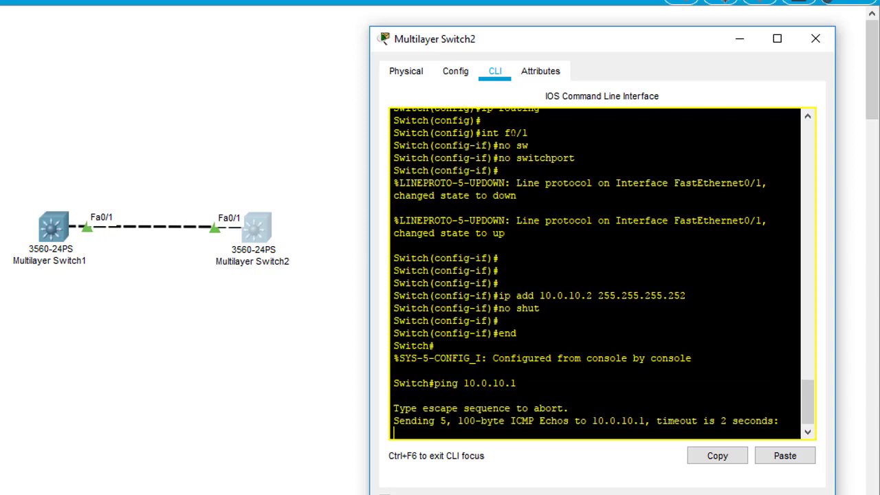
key(Return)
key(Return)
key(Return)
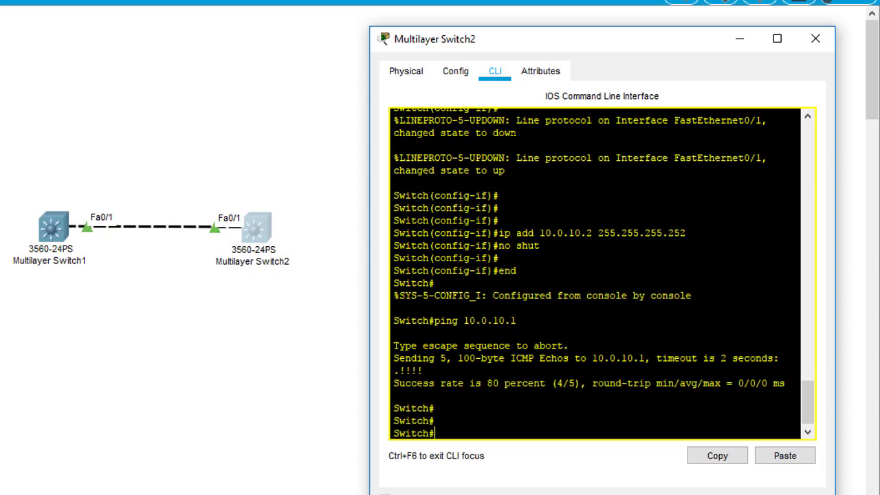